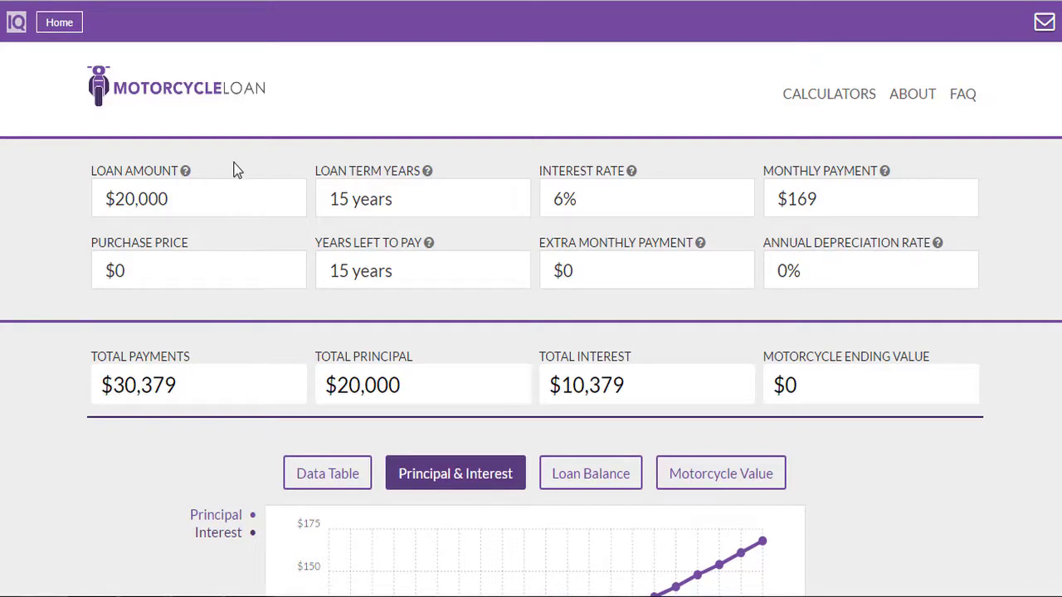
Go through the loan amount, loan term years, interest rate and monthly payment fields, keeping their values.
click(201, 195)
click(384, 197)
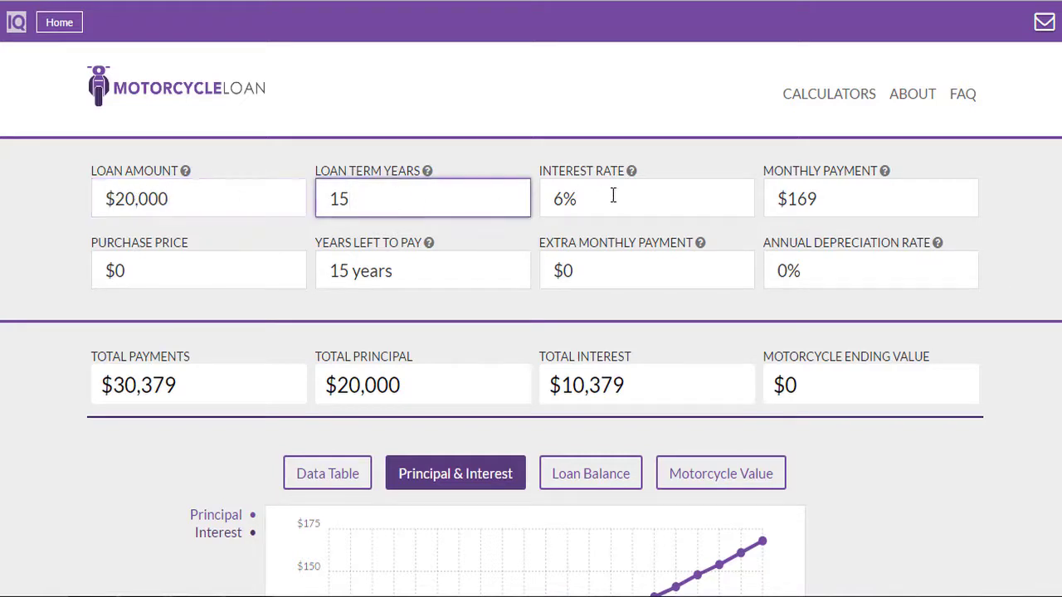
click(649, 205)
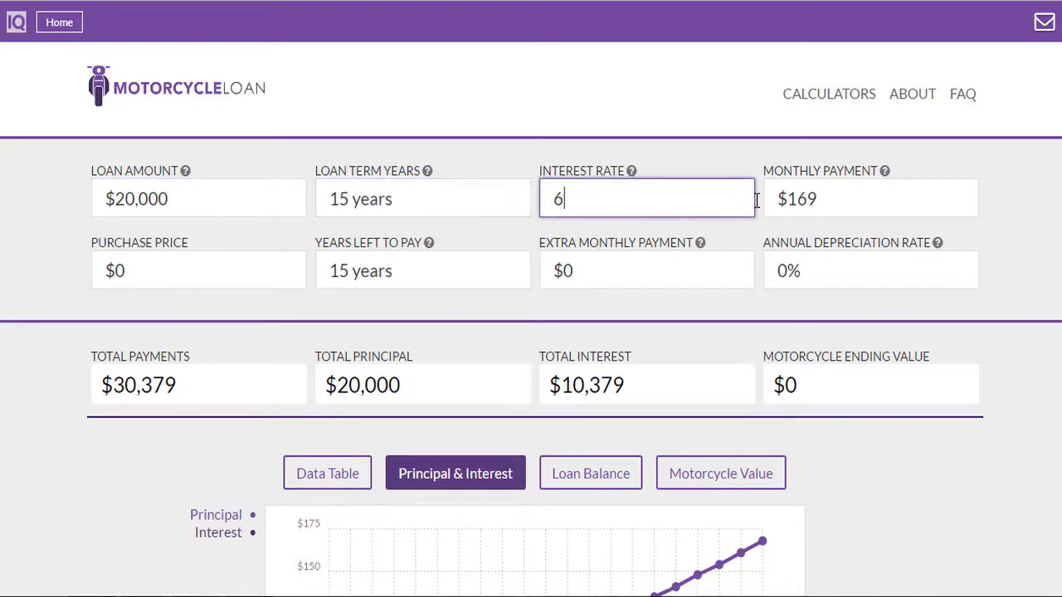
click(832, 202)
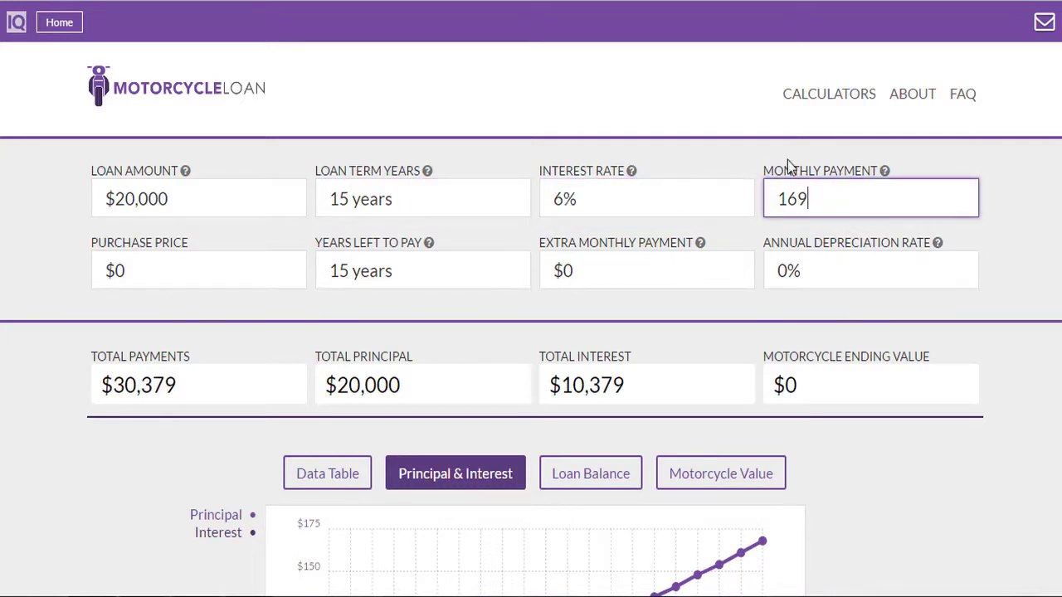
click(699, 109)
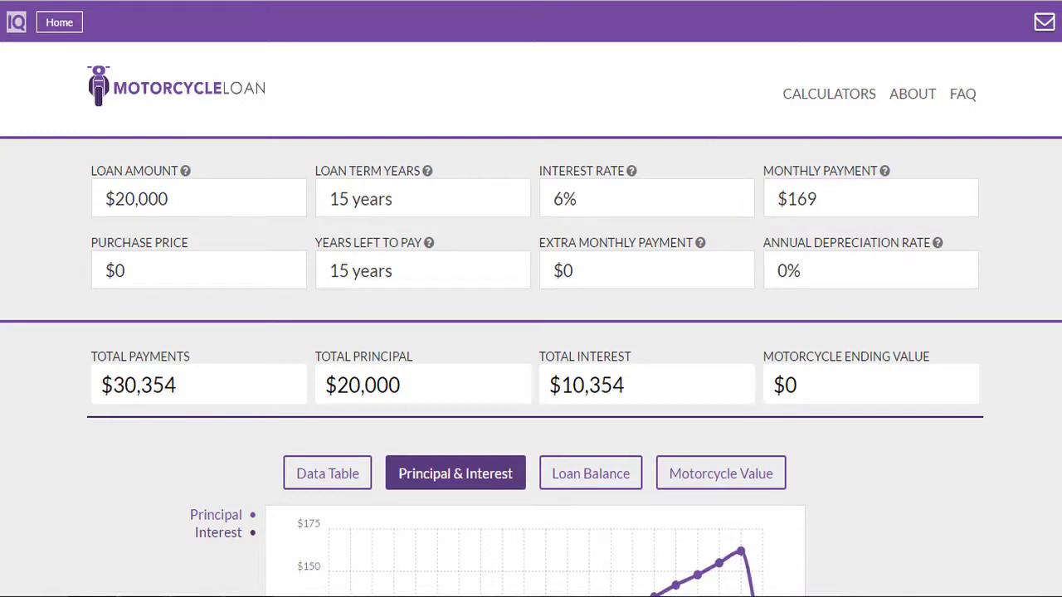
Show the loan's data table and look through the payment schedule month by month.
click(322, 471)
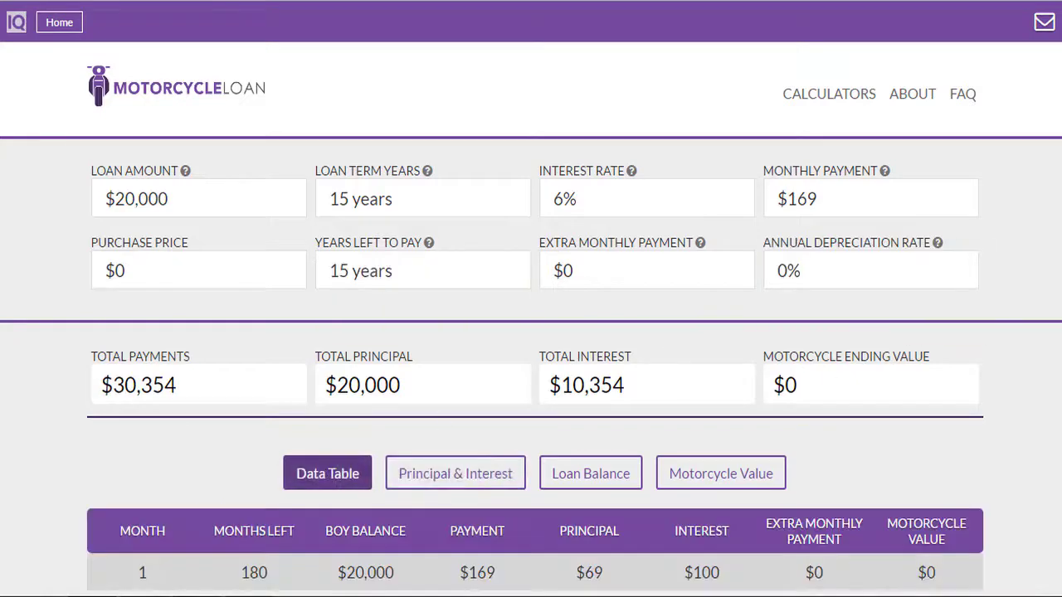
scroll(531, 332, down, 10)
scroll(531, 332, up, 4)
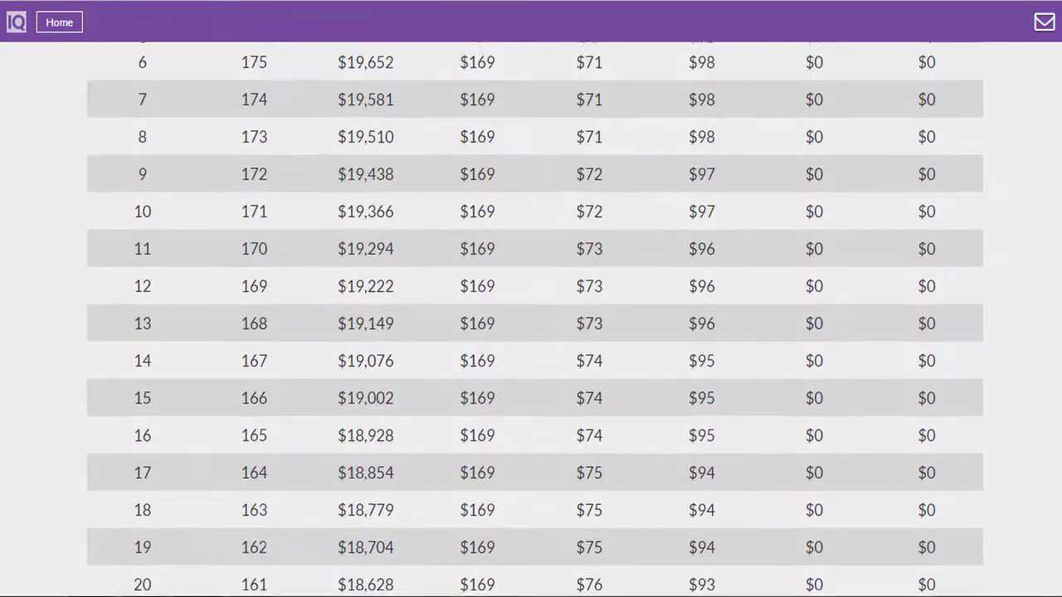
scroll(531, 332, up, 4)
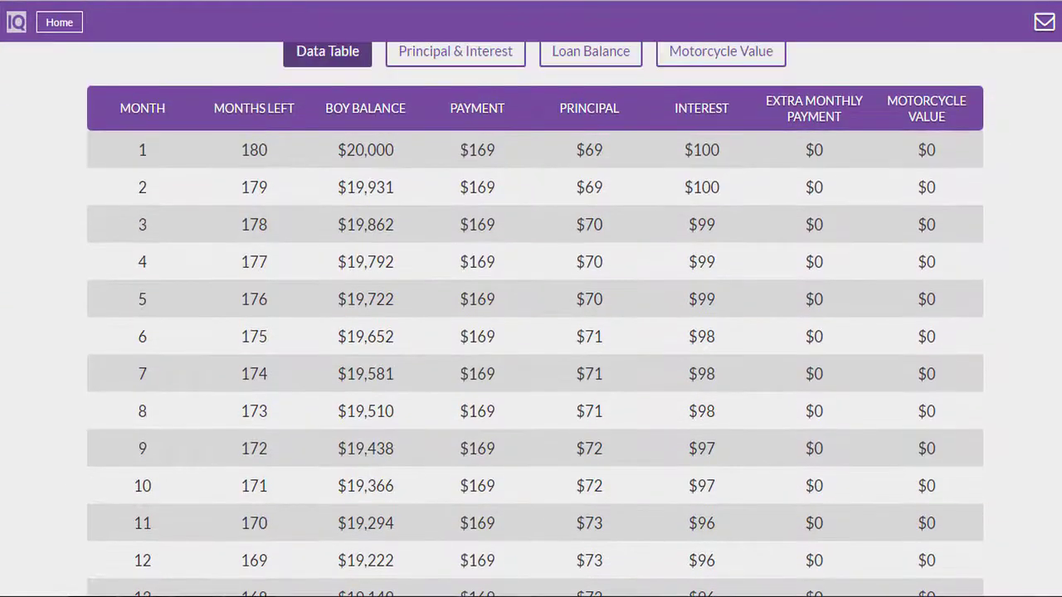
scroll(452, 241, up, 4)
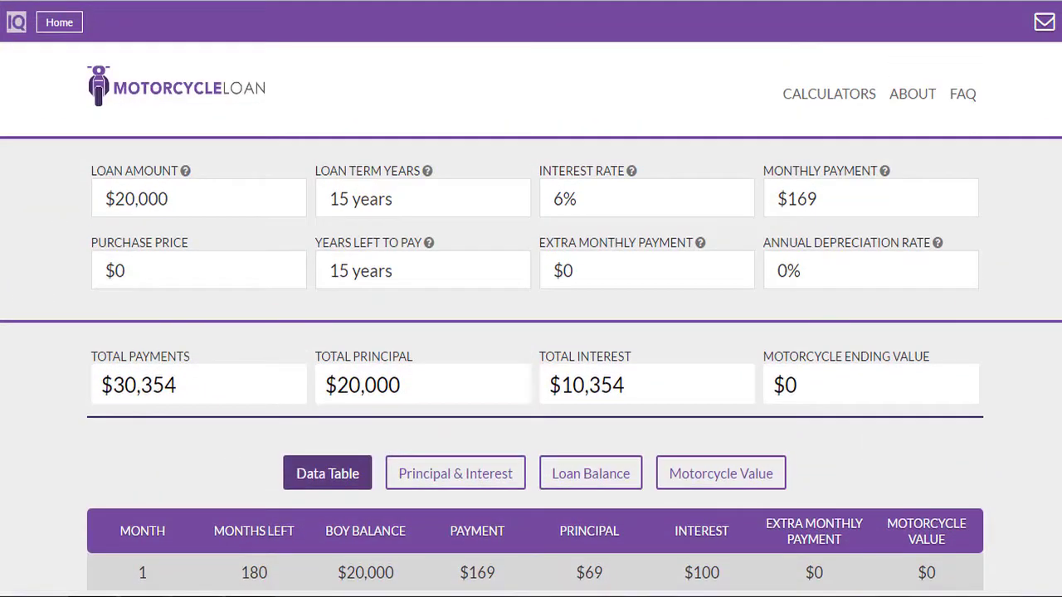
Set the motorcycle's purchase price to $20,000.
click(200, 266)
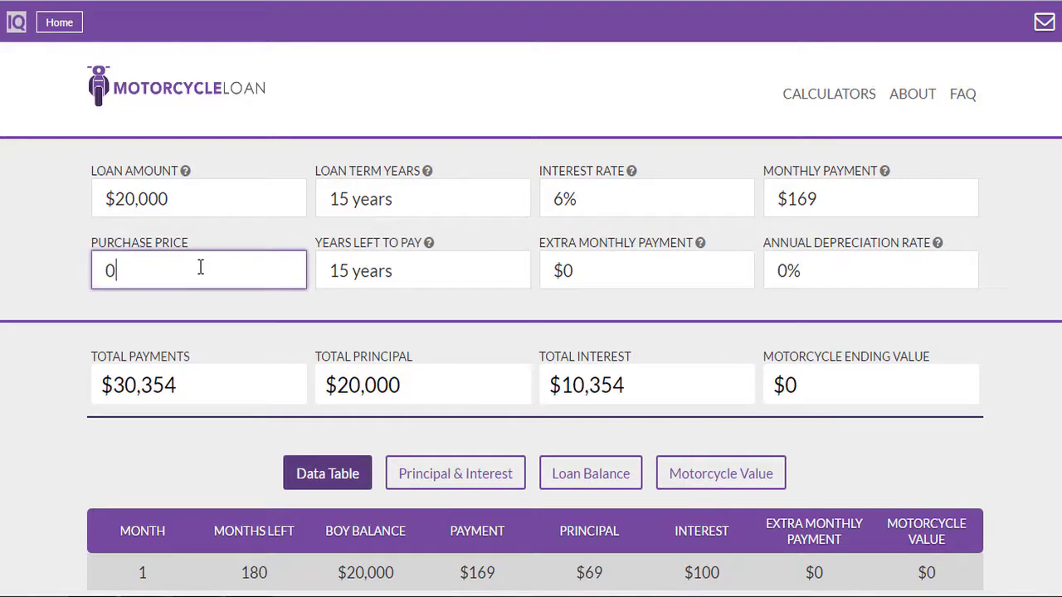
key(BackSpace)
text(20,00000)
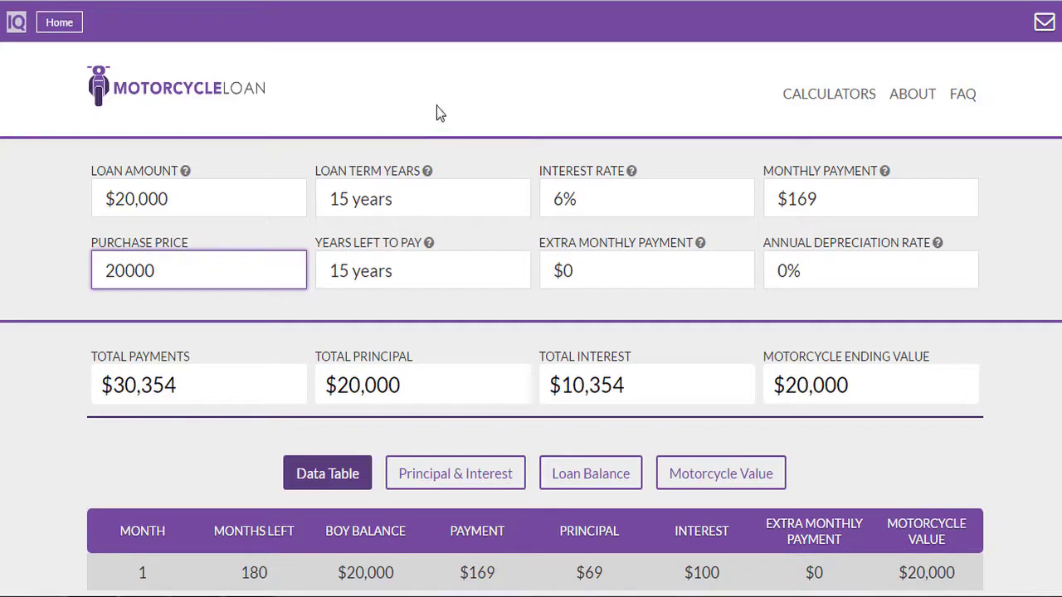
click(443, 108)
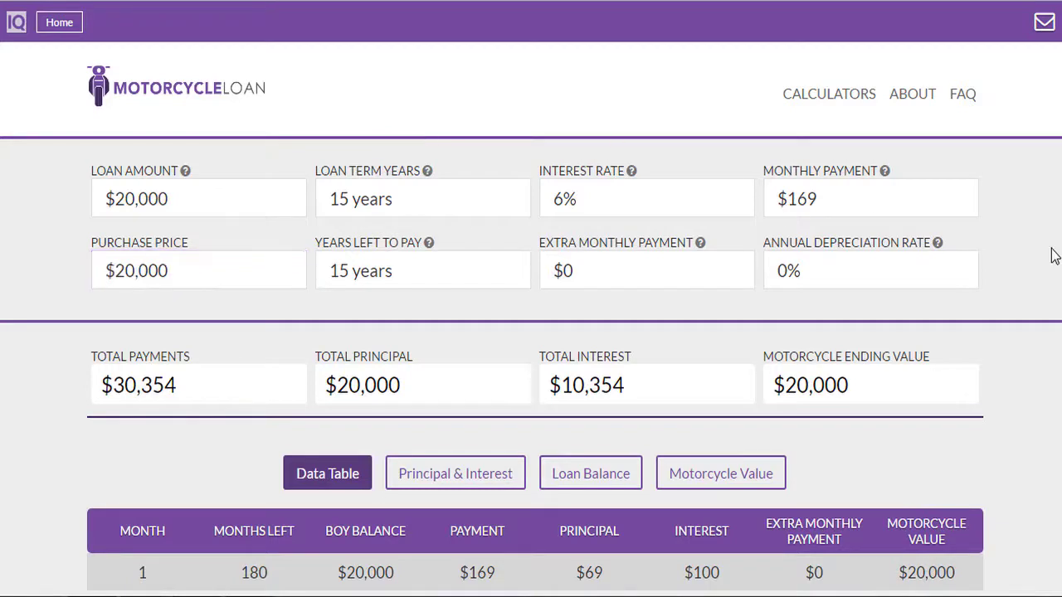
Set the annual depreciation rate to 2%.
click(822, 275)
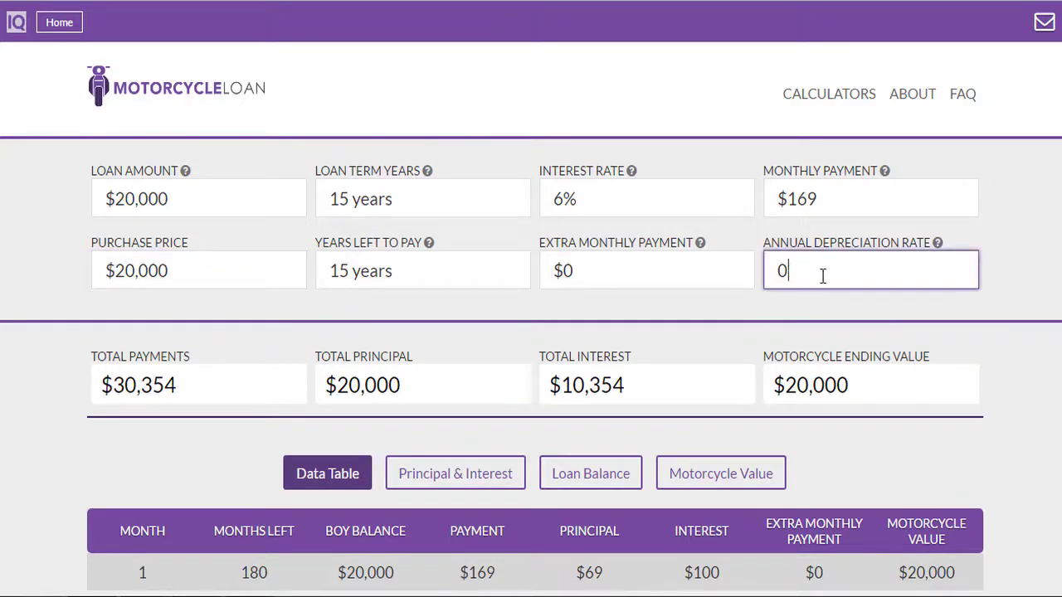
key(BackSpace)
text(2)
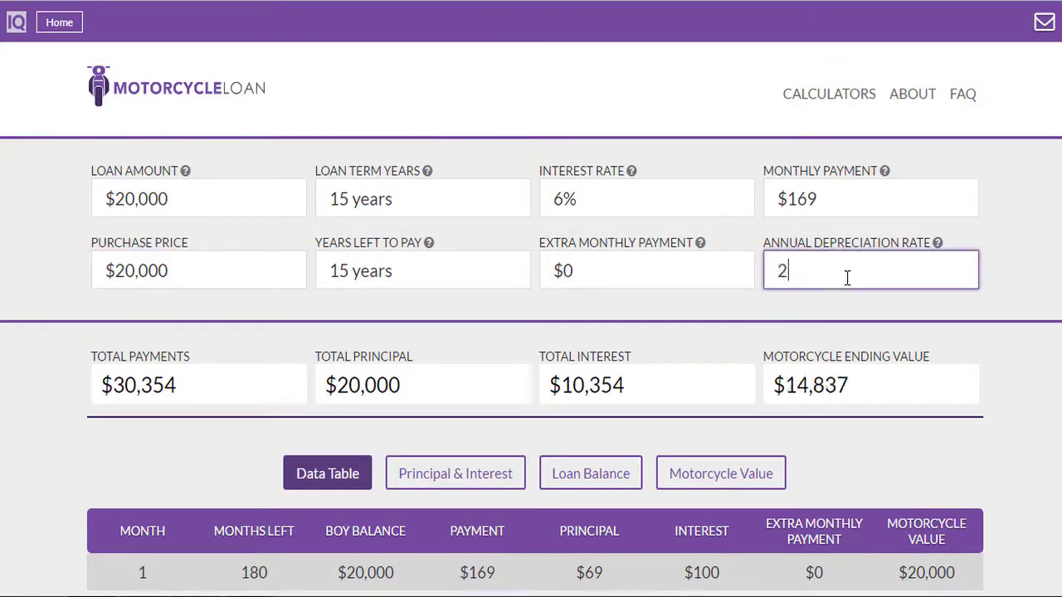
click(1037, 297)
Change the annual depreciation rate to 4%.
click(832, 280)
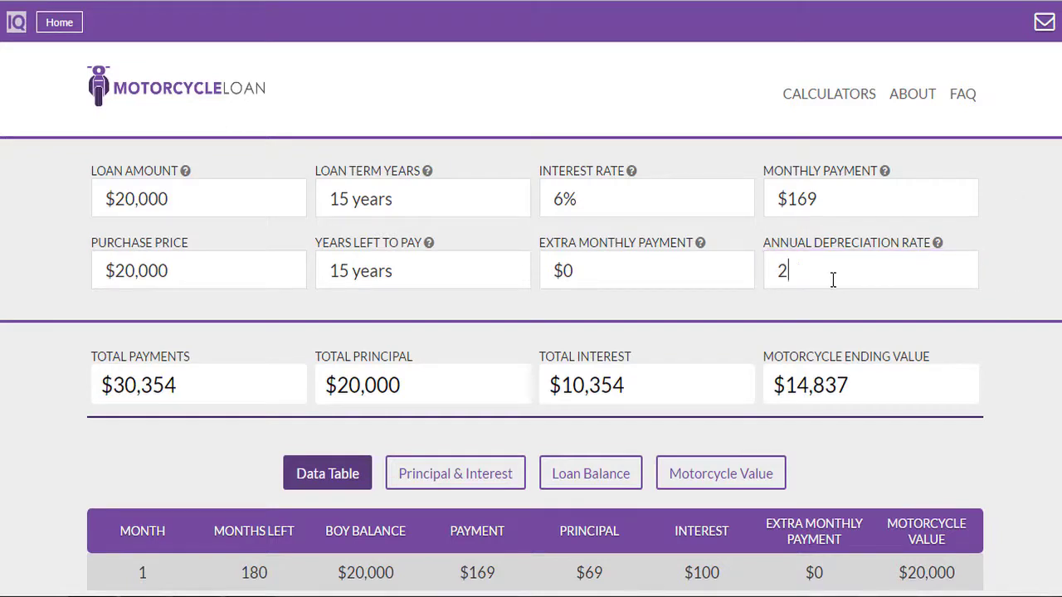
key(BackSpace)
text(3)
key(BackSpace)
text(4)
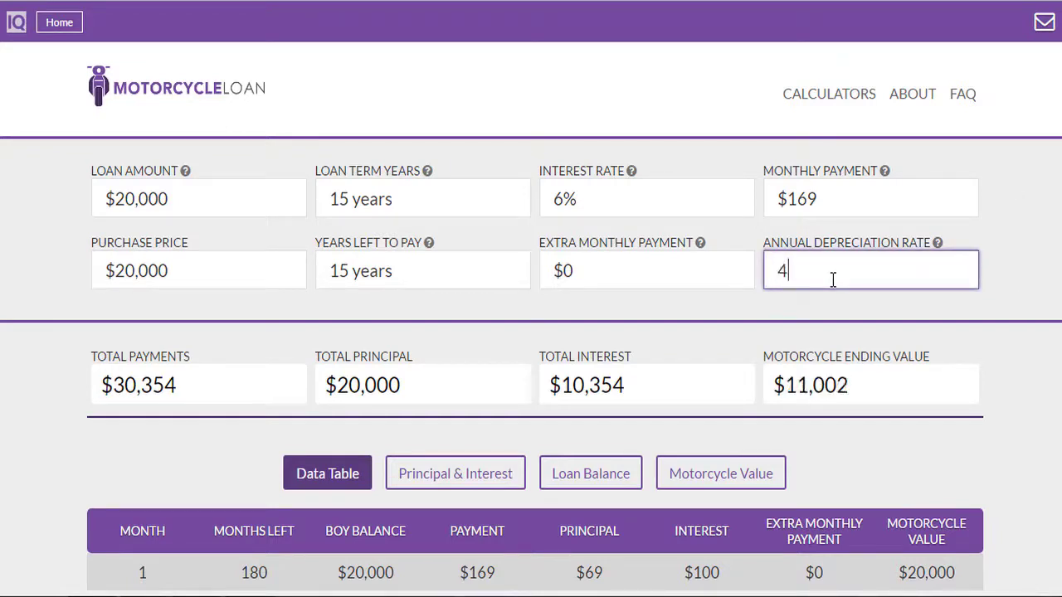
click(1035, 258)
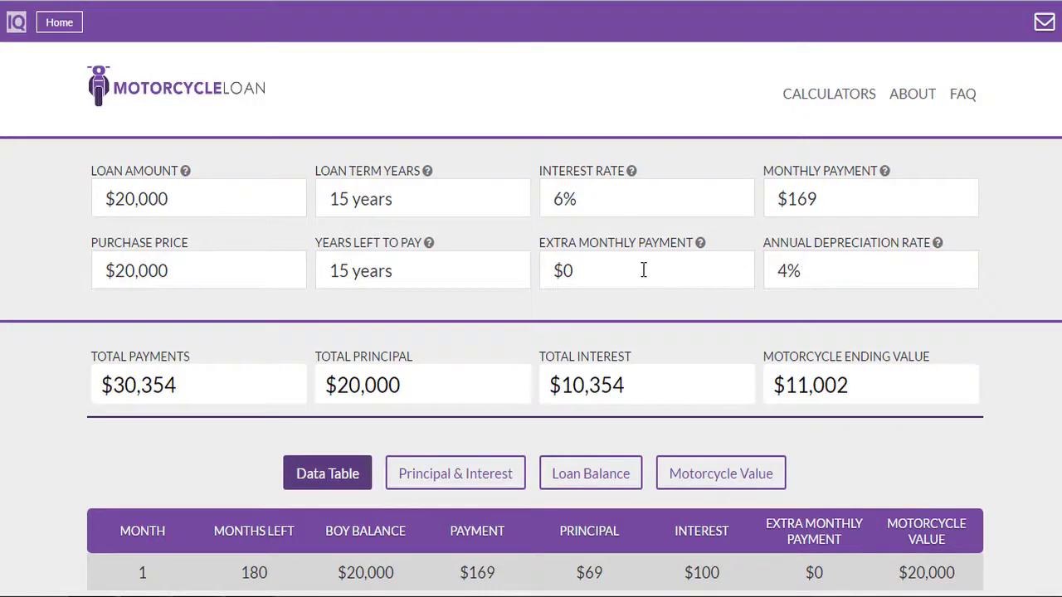
Set the years left to pay to 10 and look through the recalculated payment schedule.
click(607, 268)
click(424, 268)
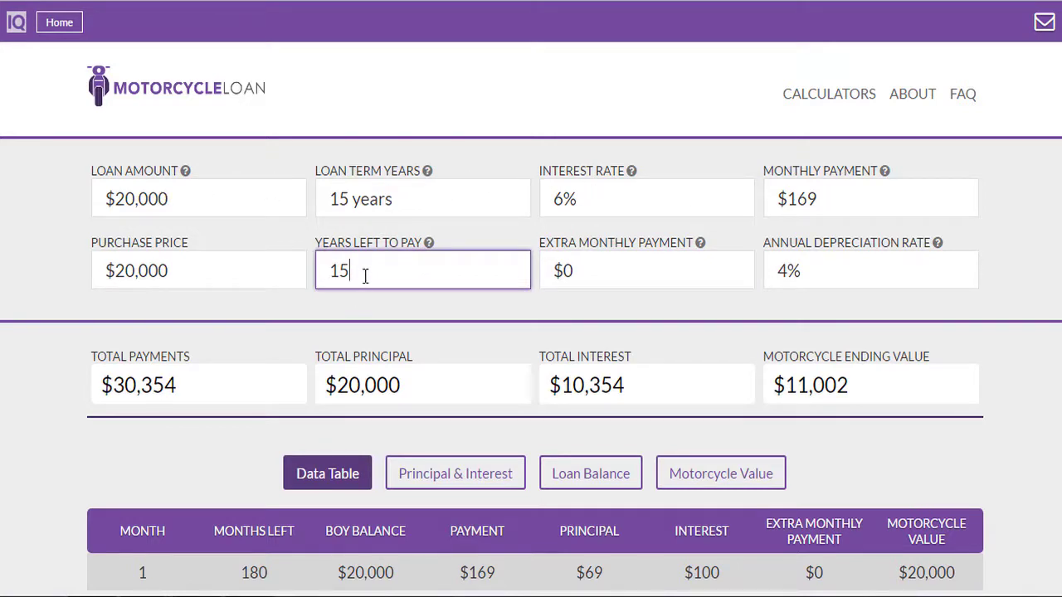
key(BackSpace)
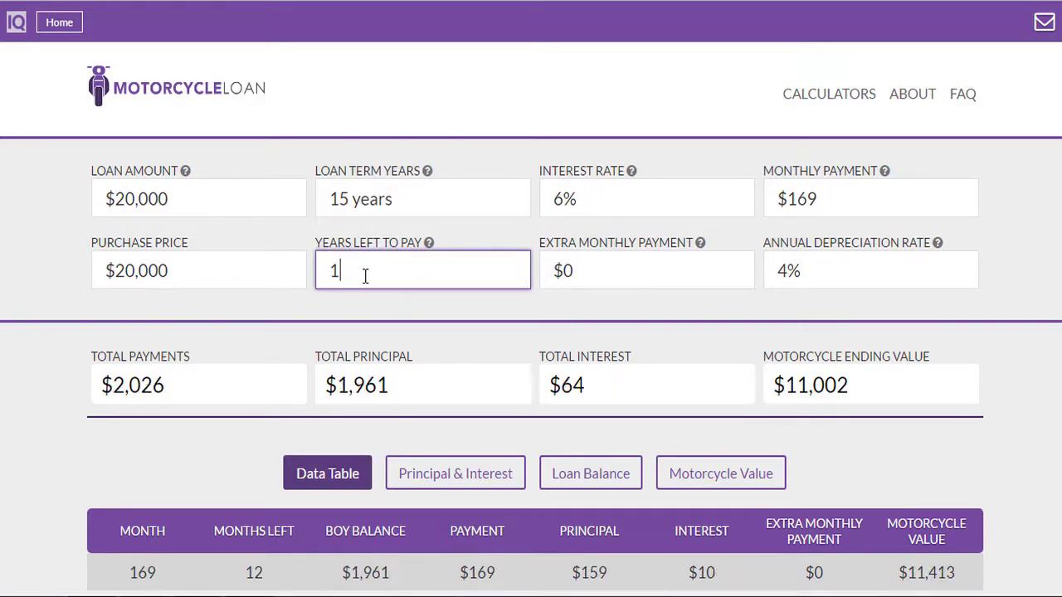
text(0)
click(455, 102)
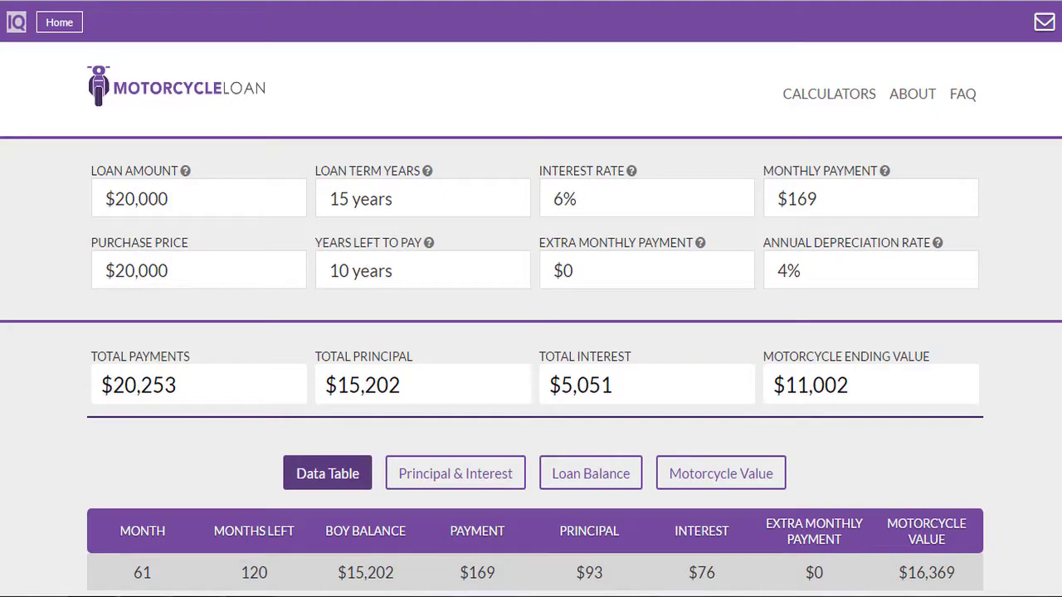
scroll(531, 332, down, 10)
scroll(531, 332, up, 6)
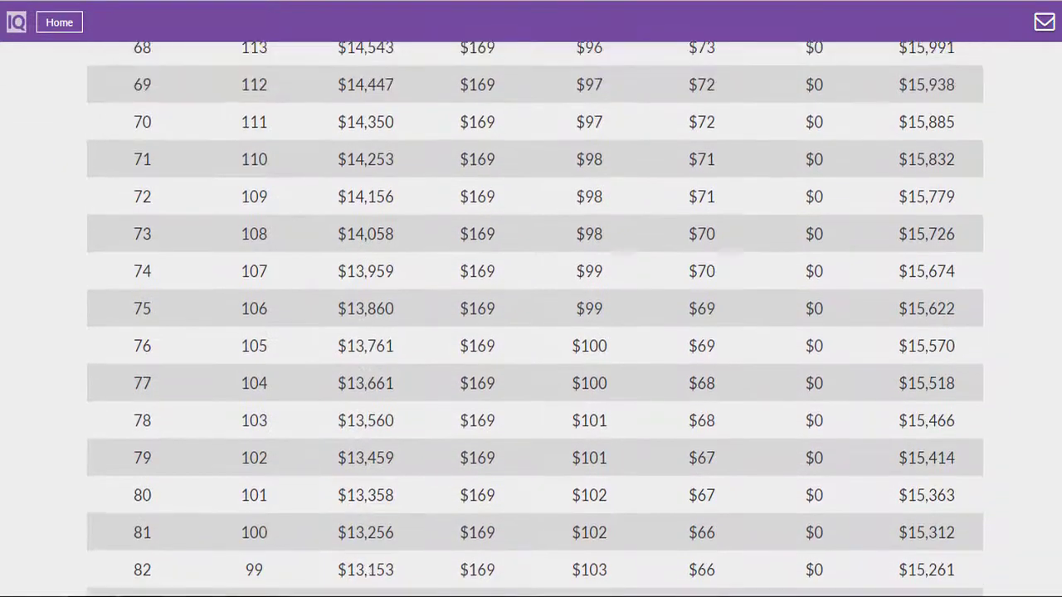
scroll(788, 204, up, 4)
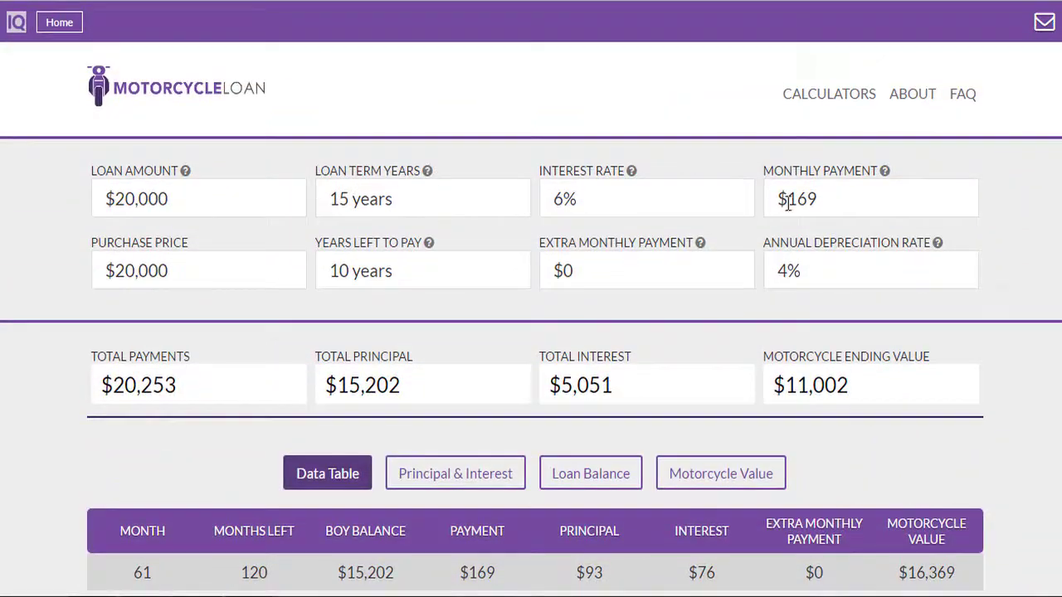
Set the extra monthly payment to $100.
click(601, 267)
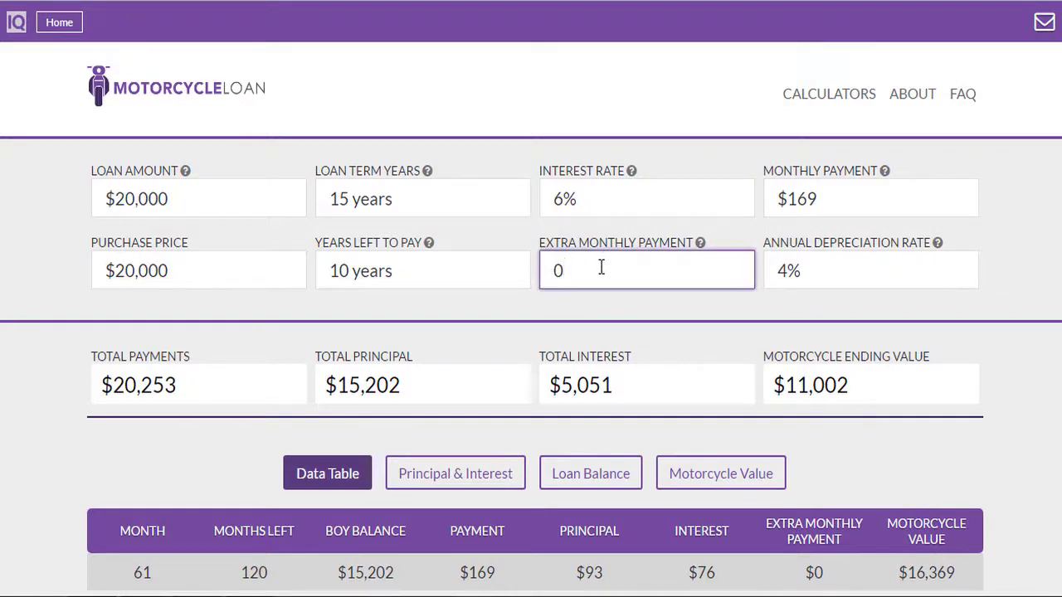
key(BackSpace)
text(100)
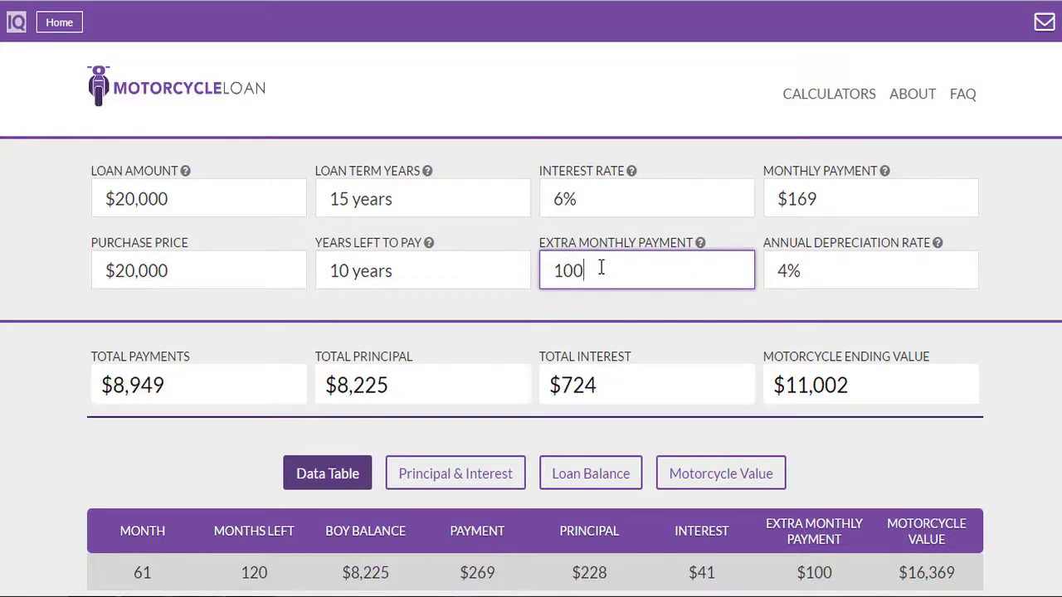
Change the extra monthly payment to $50.
key(BackSpace)
key(BackSpace)
key(BackSpace)
text(50)
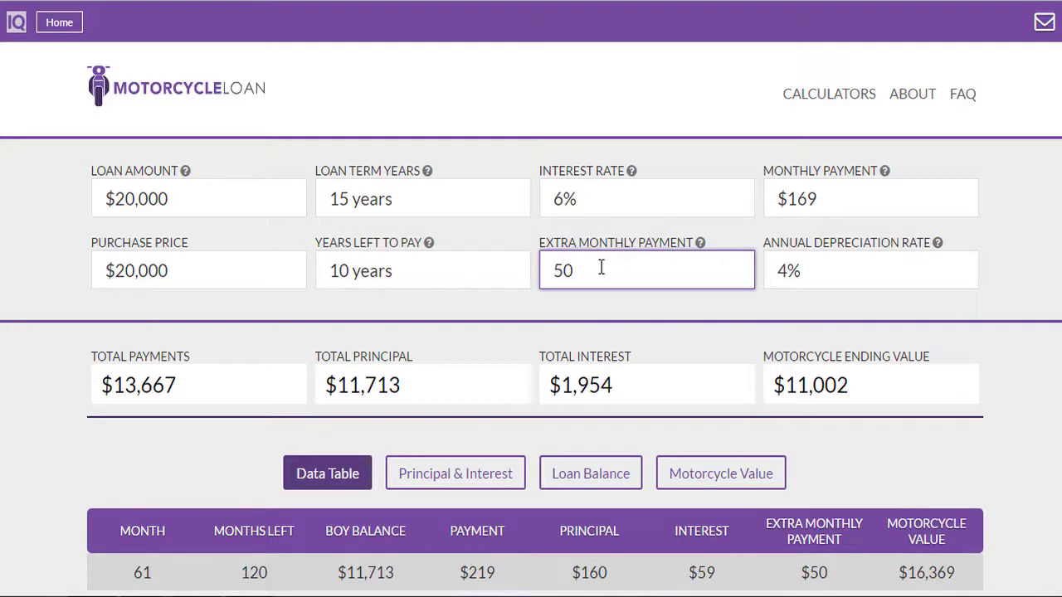
click(719, 141)
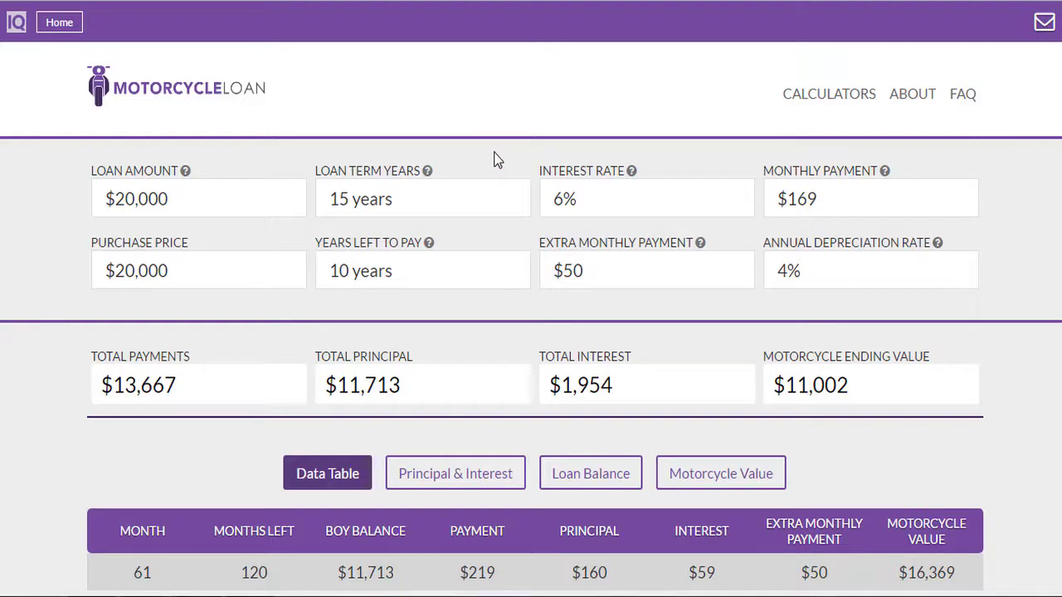
Examine the loan's total payments, principal, interest and motorcycle ending value, and the data table's columns.
mouse_move(222, 392)
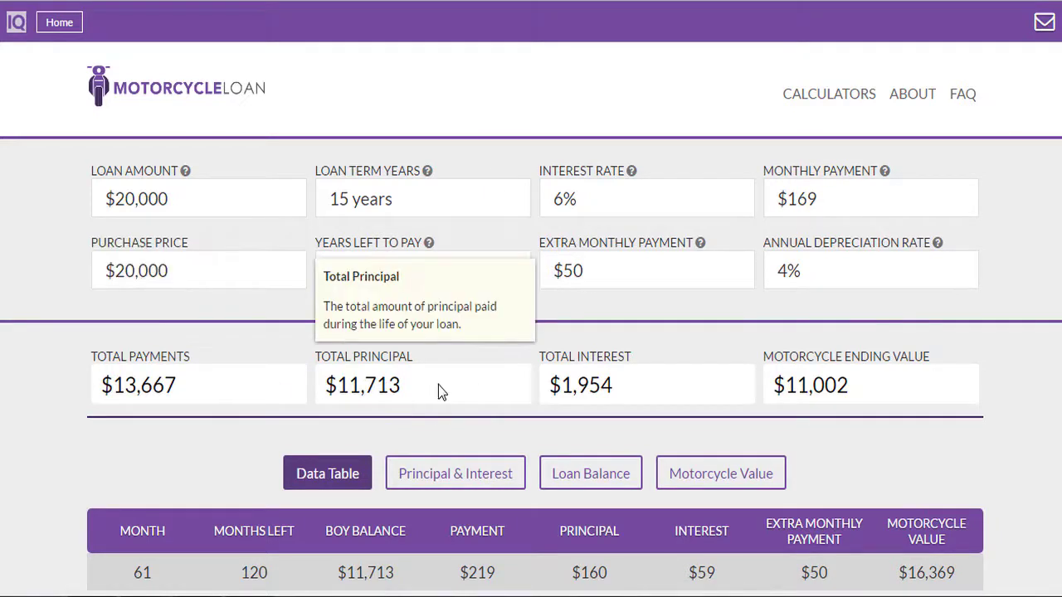
mouse_move(622, 387)
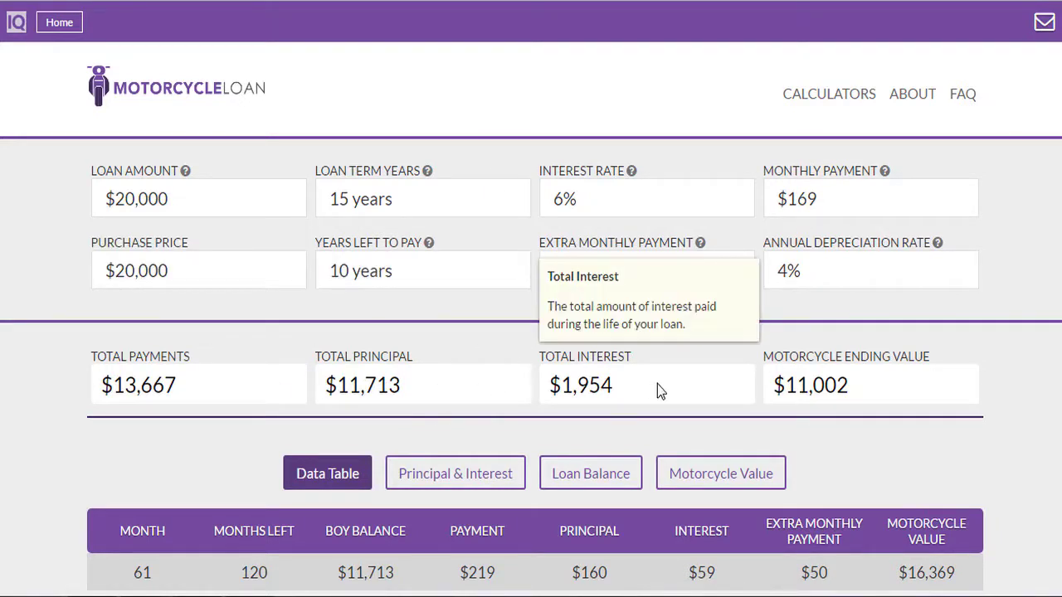
mouse_move(860, 382)
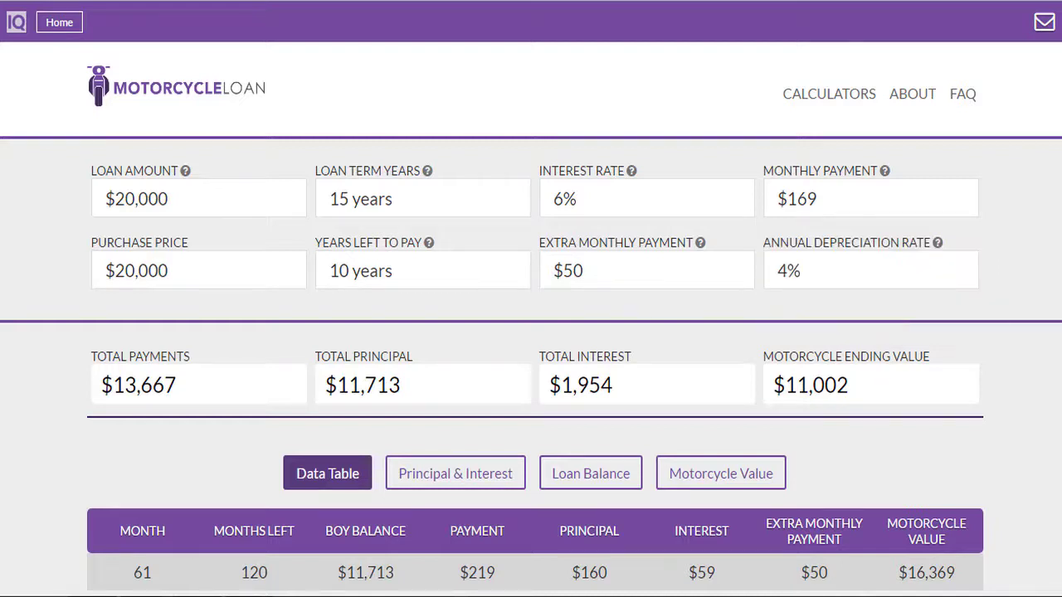
scroll(531, 332, down, 5)
scroll(531, 332, up, 1)
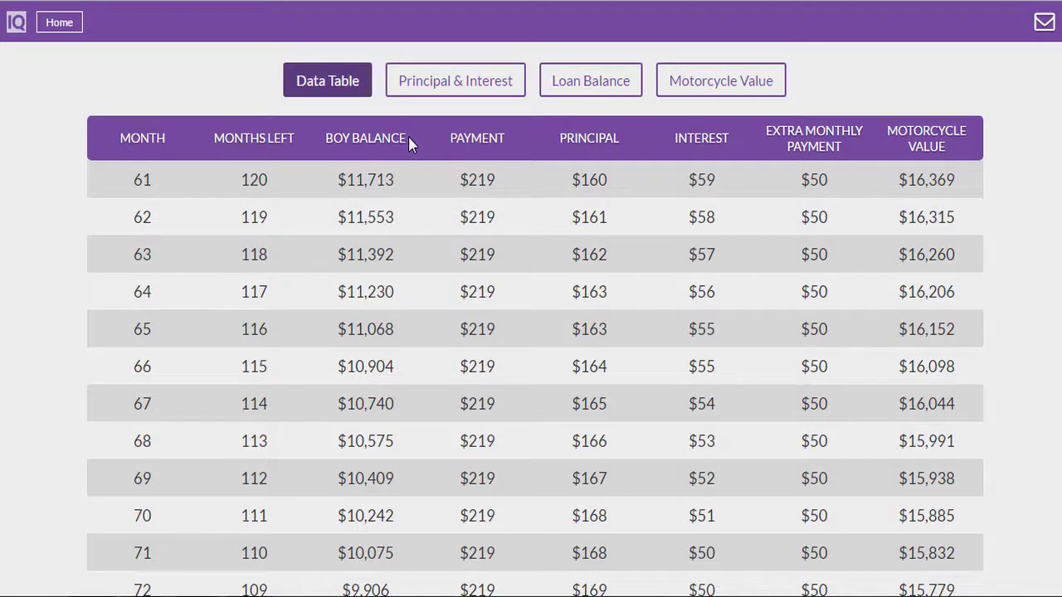
drag(446, 138, 972, 131)
scroll(535, 319, up, 1)
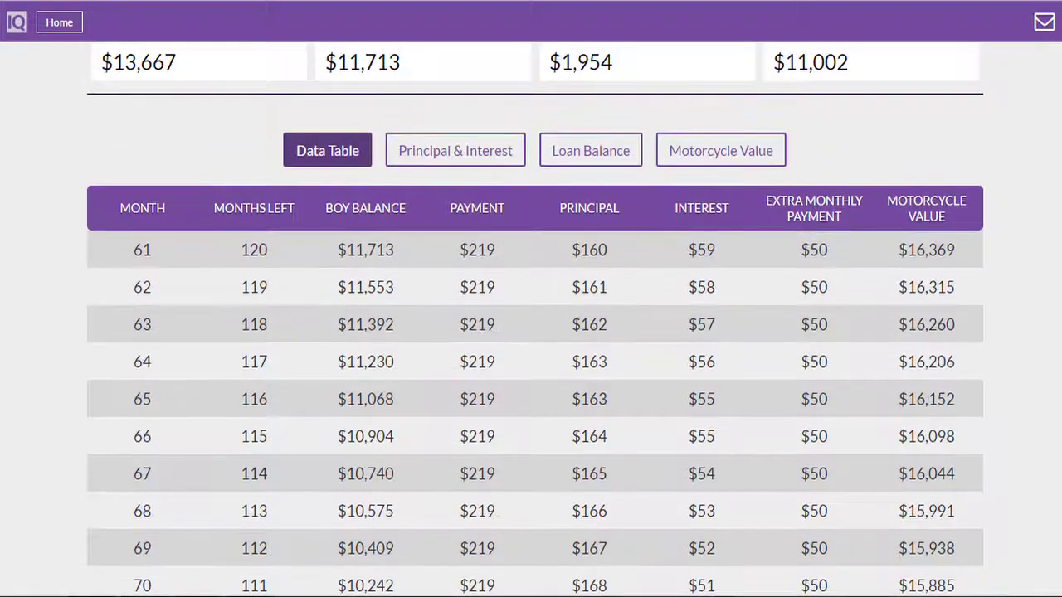
scroll(531, 318, up, 4)
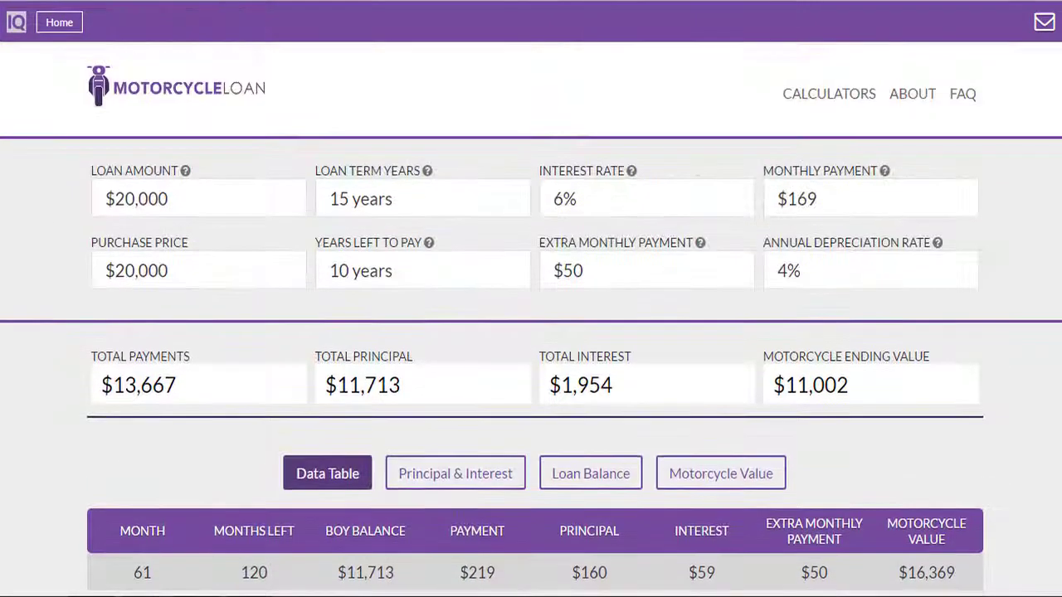
Display the Principal & Interest chart and set the extra monthly payment to 0.
click(429, 490)
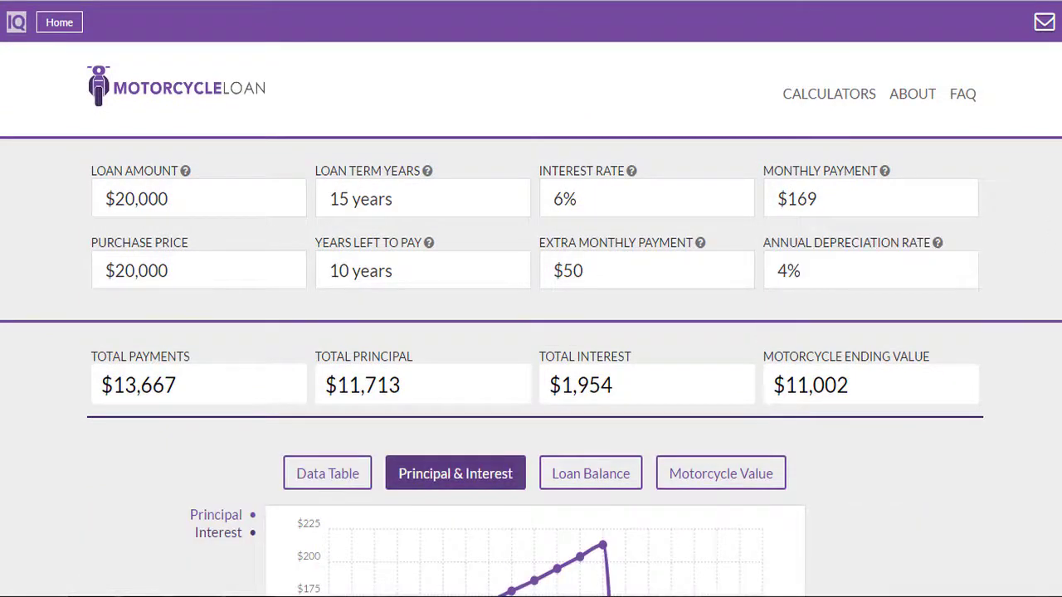
scroll(531, 320, down, 2)
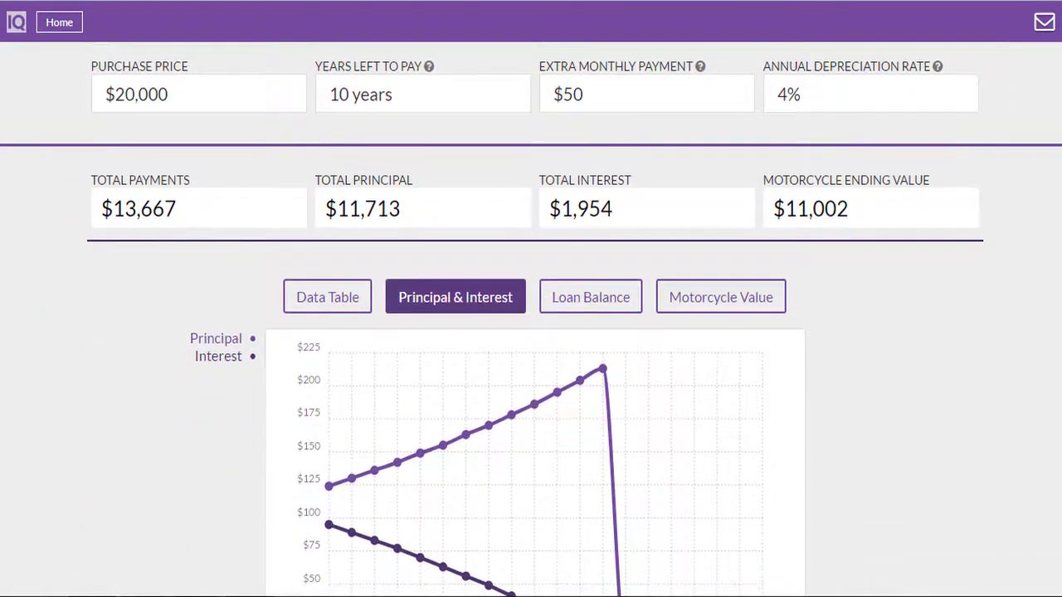
click(602, 102)
key(BackSpace)
key(BackSpace)
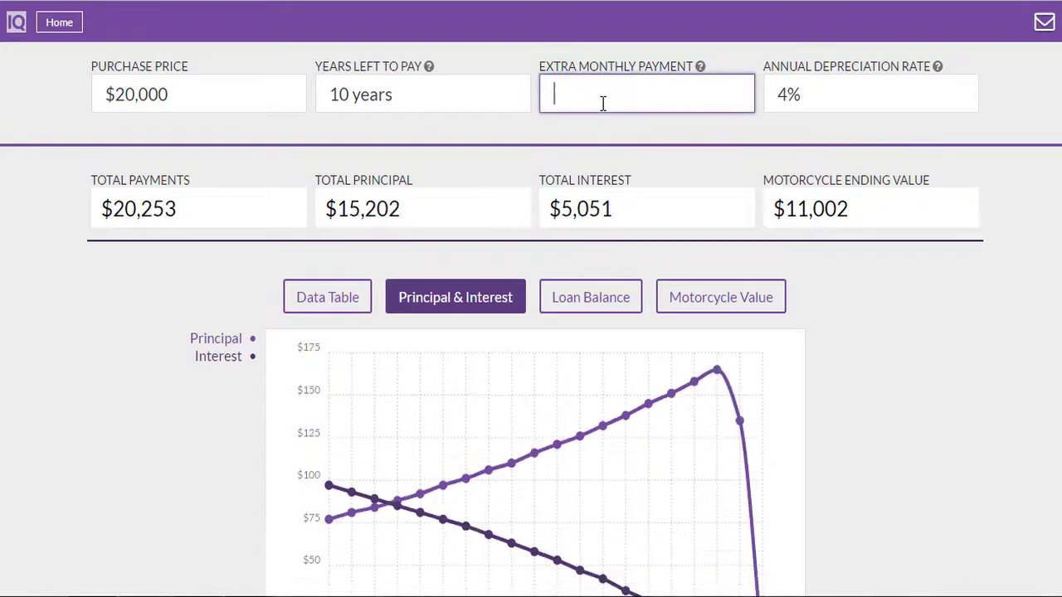
text(0)
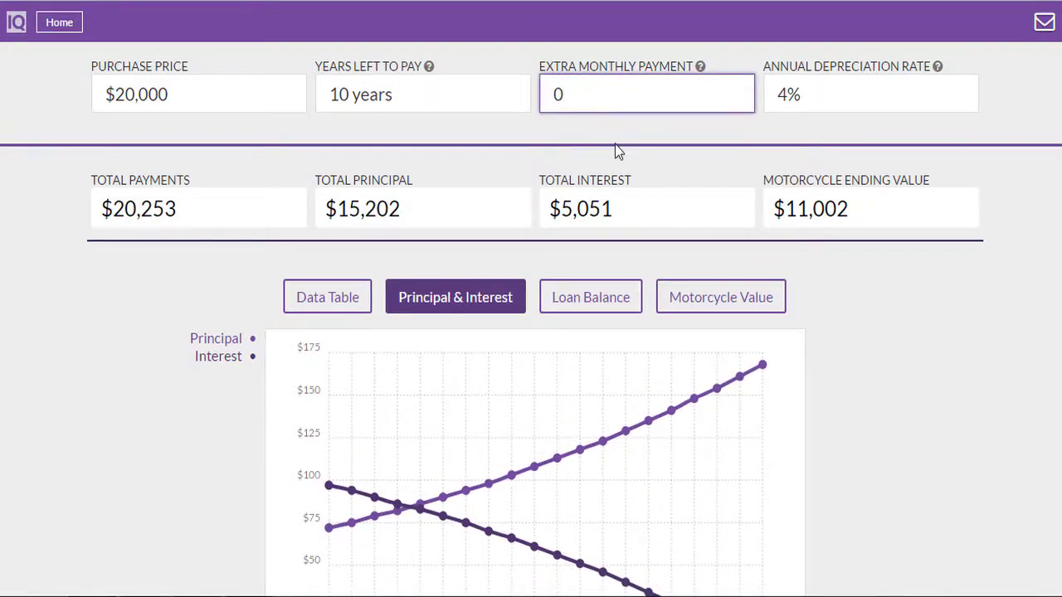
Inspect the Principal & Interest chart's legend and the principal amounts at individual months along its curve.
click(996, 362)
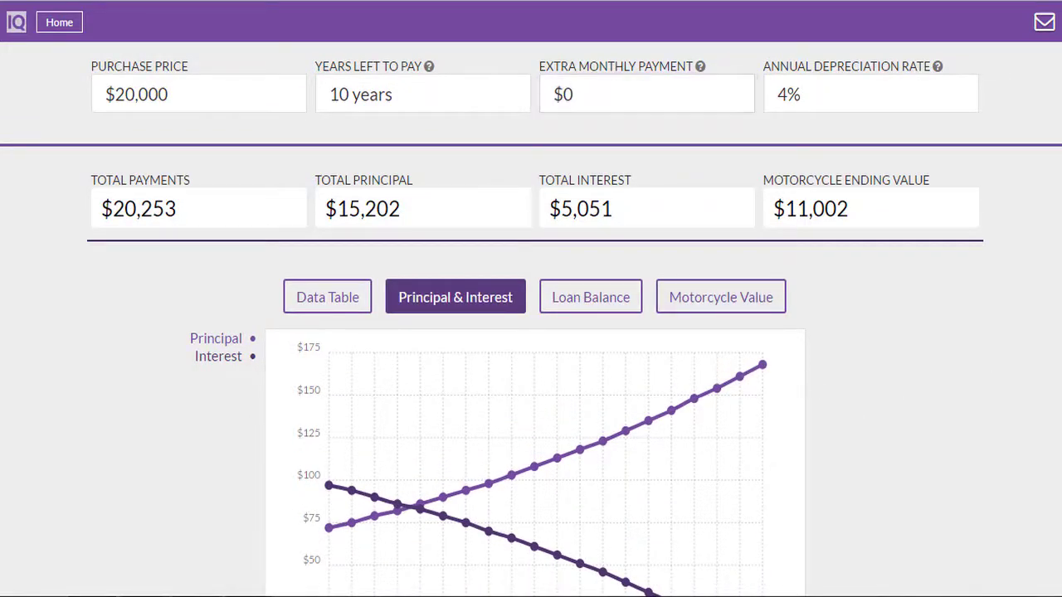
scroll(531, 332, down, 2)
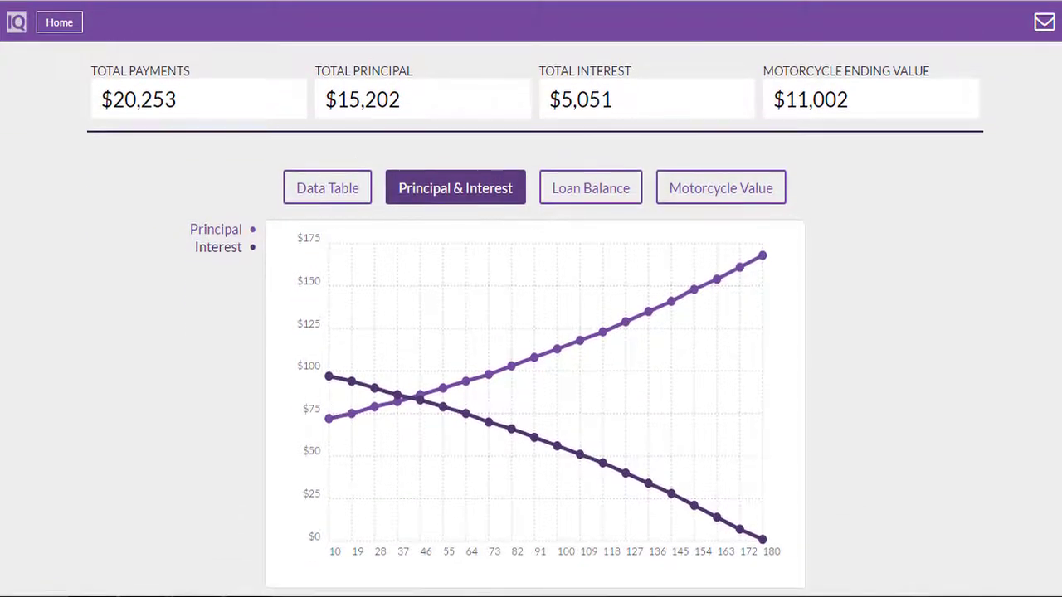
drag(191, 242, 255, 251)
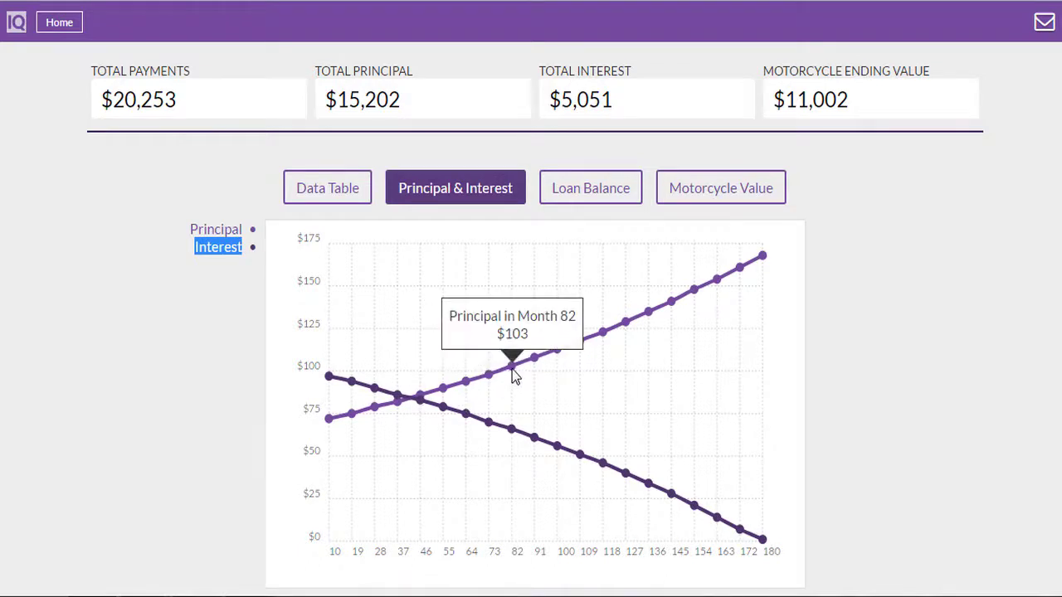
mouse_move(537, 369)
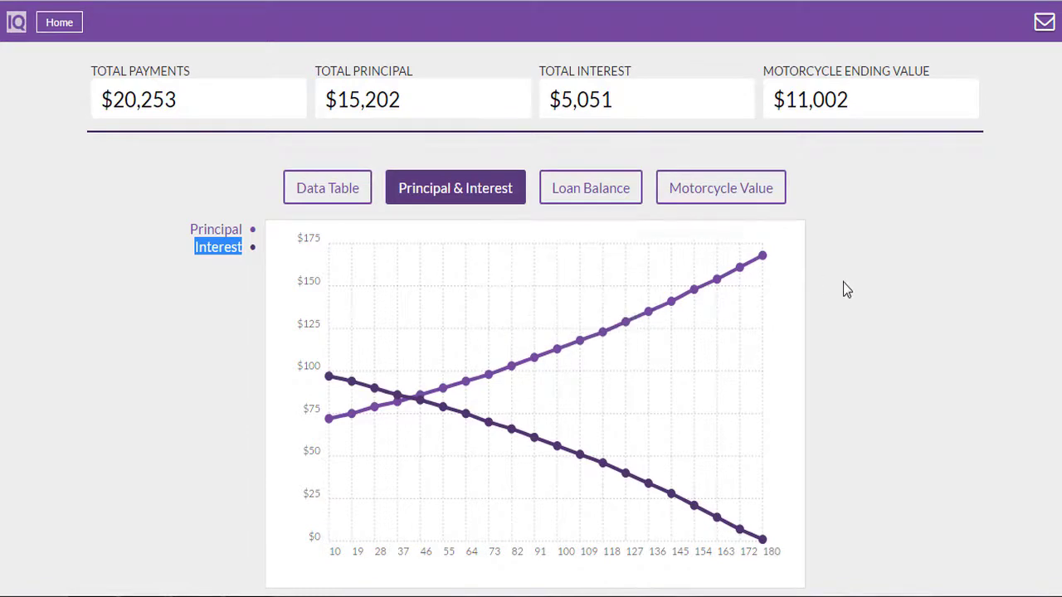
click(868, 292)
View the Motorcycle Value and Loan Balance charts, ending on the Principal & Interest chart.
click(712, 191)
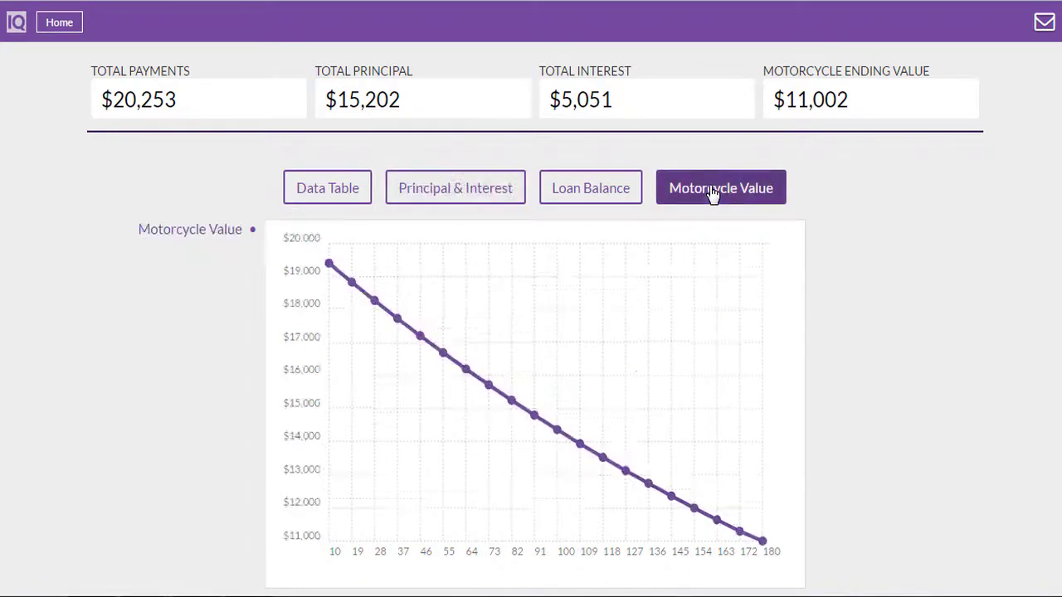
click(599, 199)
click(488, 200)
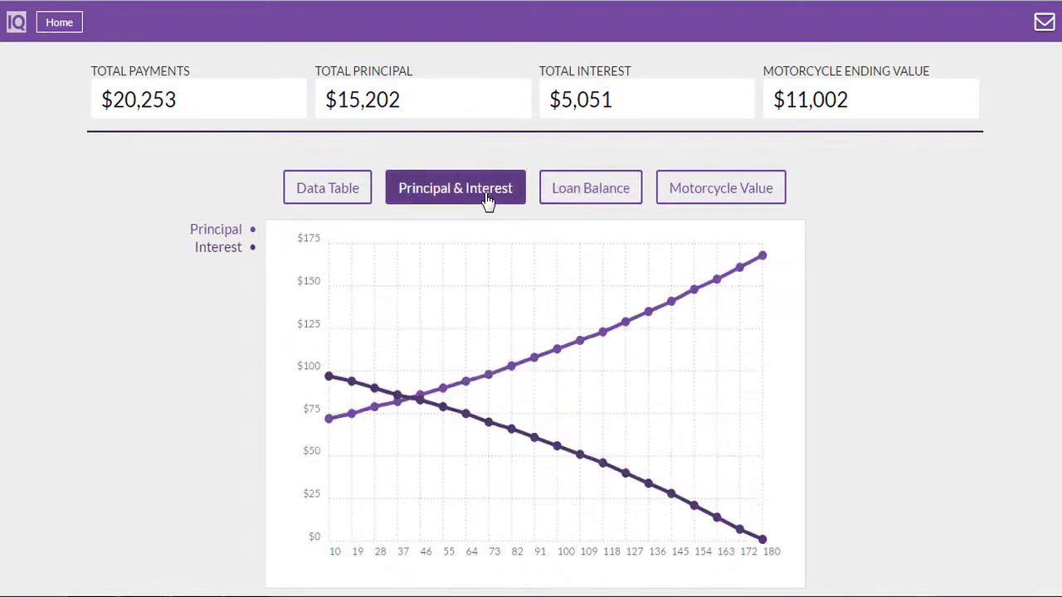
Open the Saved Link Generator for the current loan case and activate its email field.
click(1045, 25)
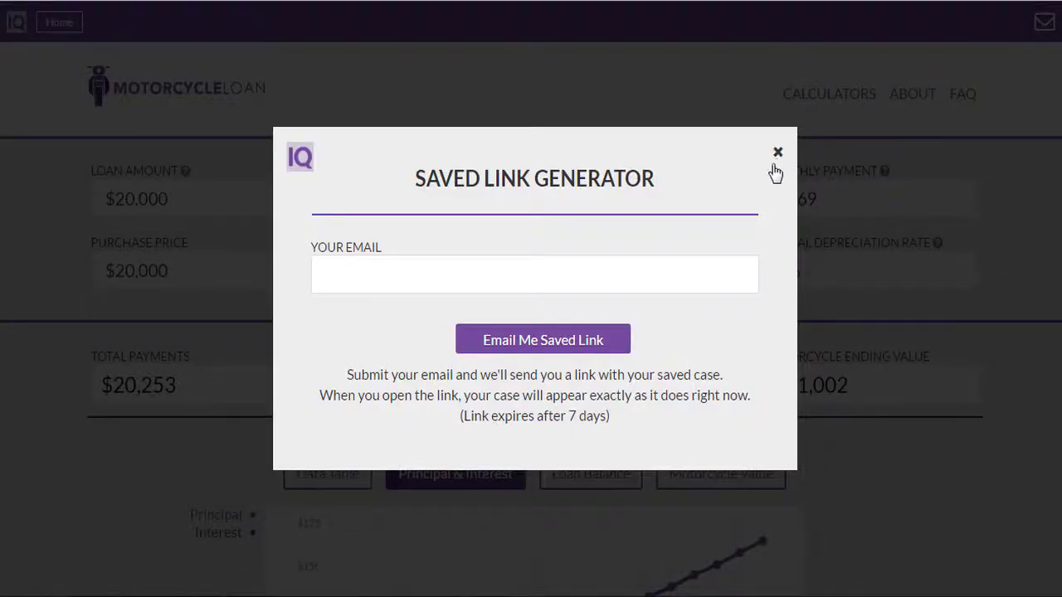
click(550, 270)
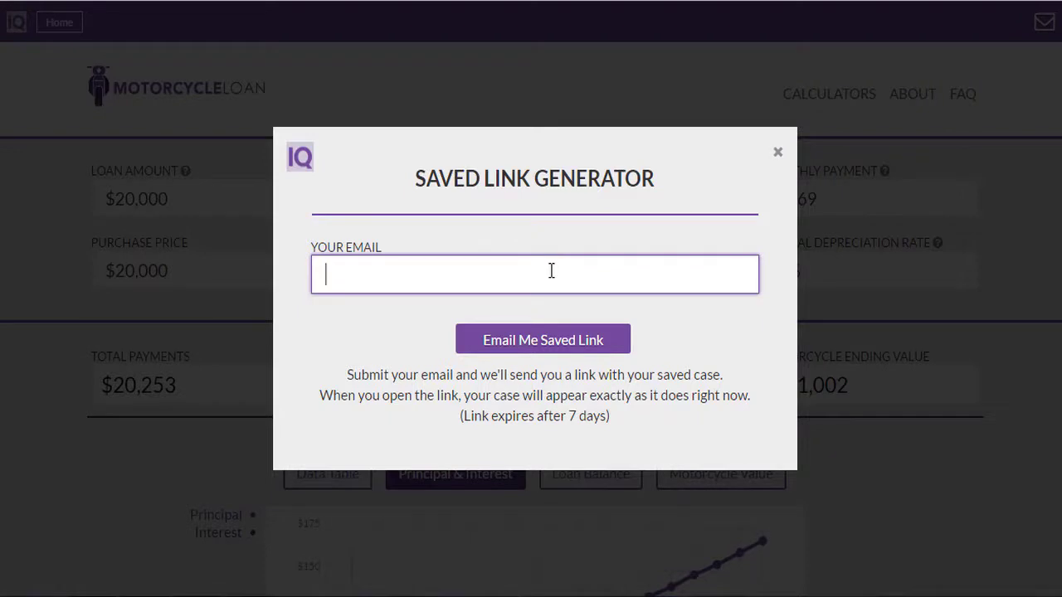